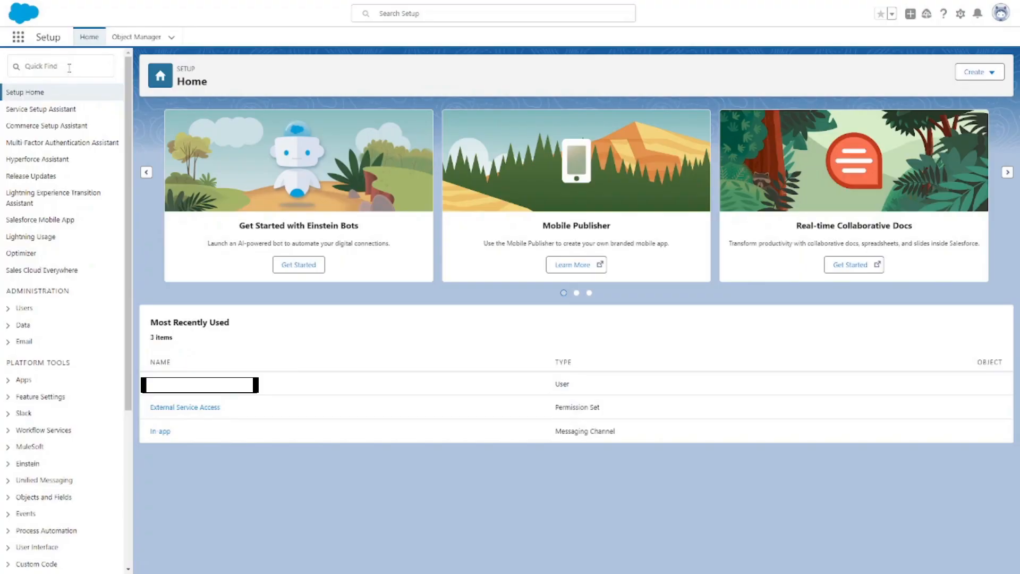
- Find the Auth. Providers setup page and start a new provider with the type Open ID Connect
{"action": "left_click", "coordinate": [69, 67]}
{"action": "type", "text": "au"}
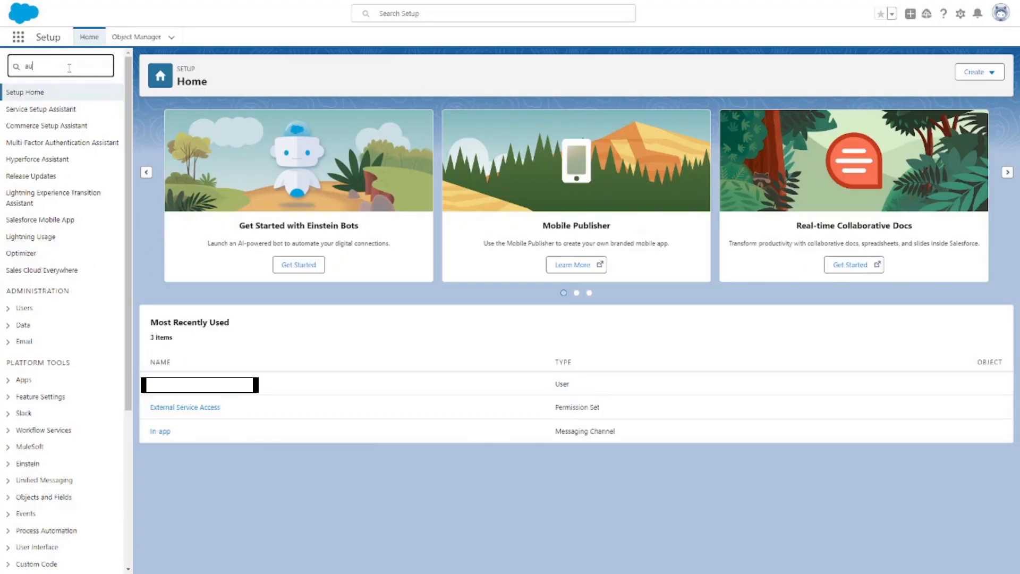
{"action": "type", "text": "th"}
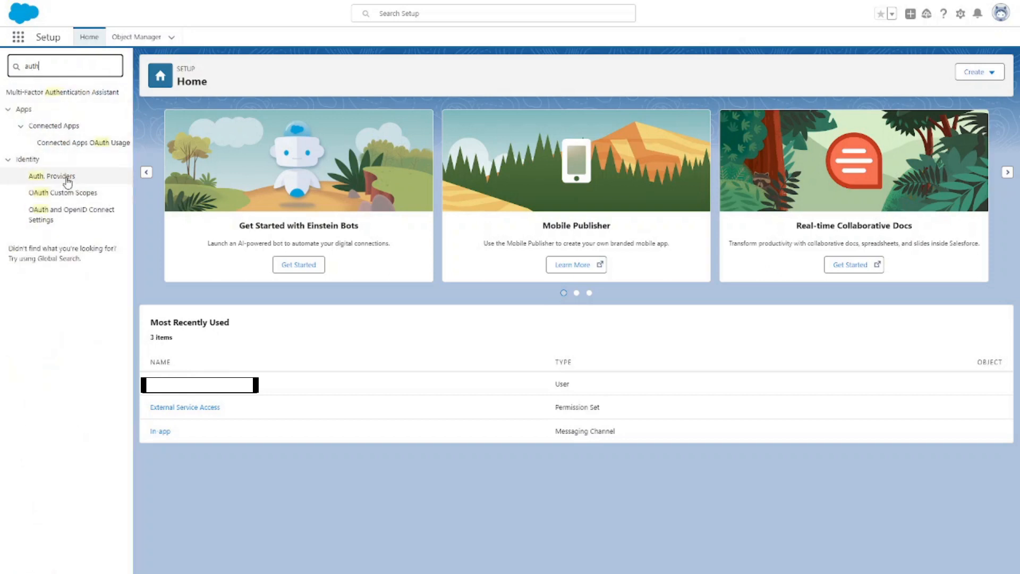
{"action": "left_click", "coordinate": [67, 179]}
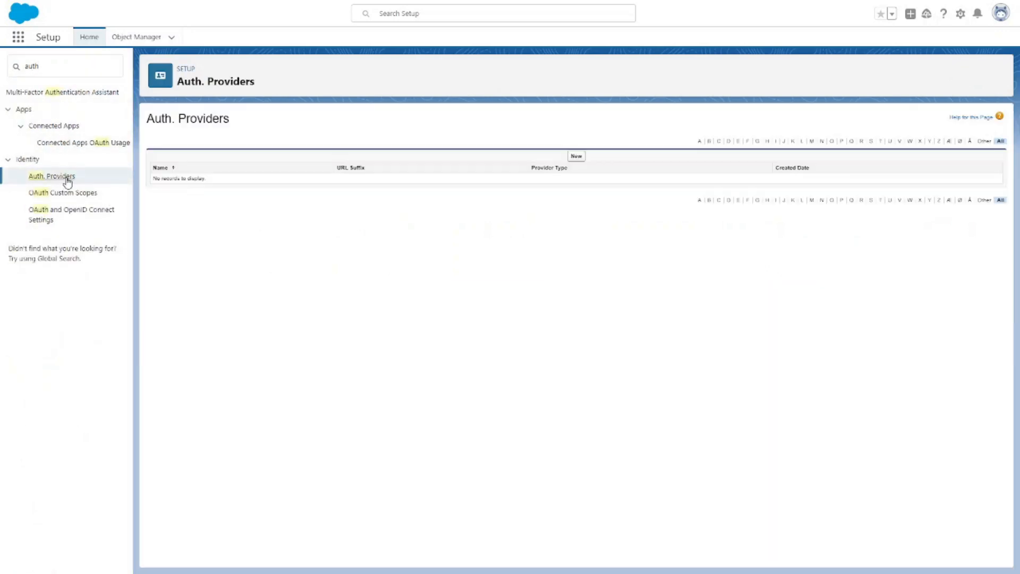
{"action": "left_click", "coordinate": [576, 156]}
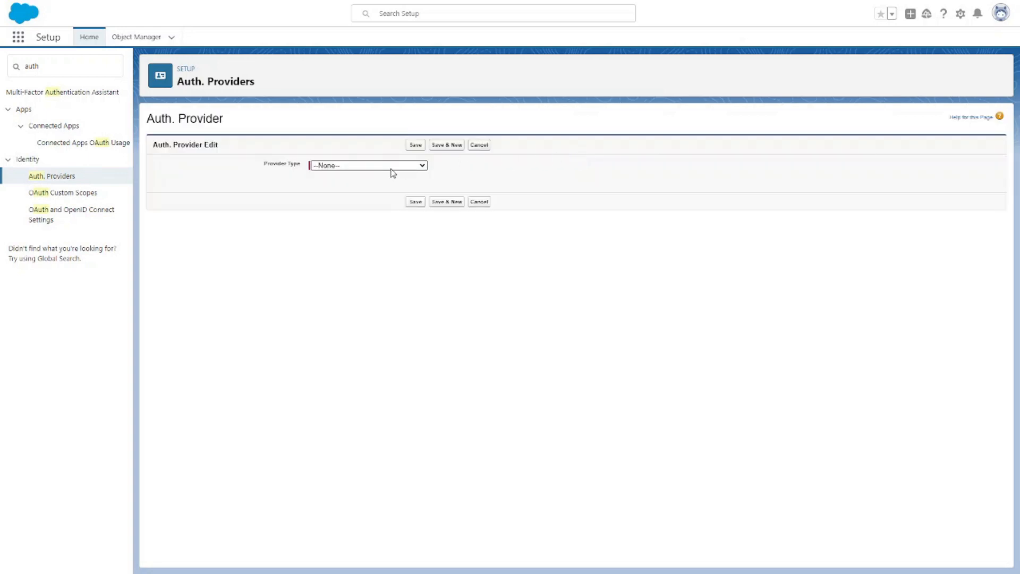
{"action": "left_click", "coordinate": [390, 169]}
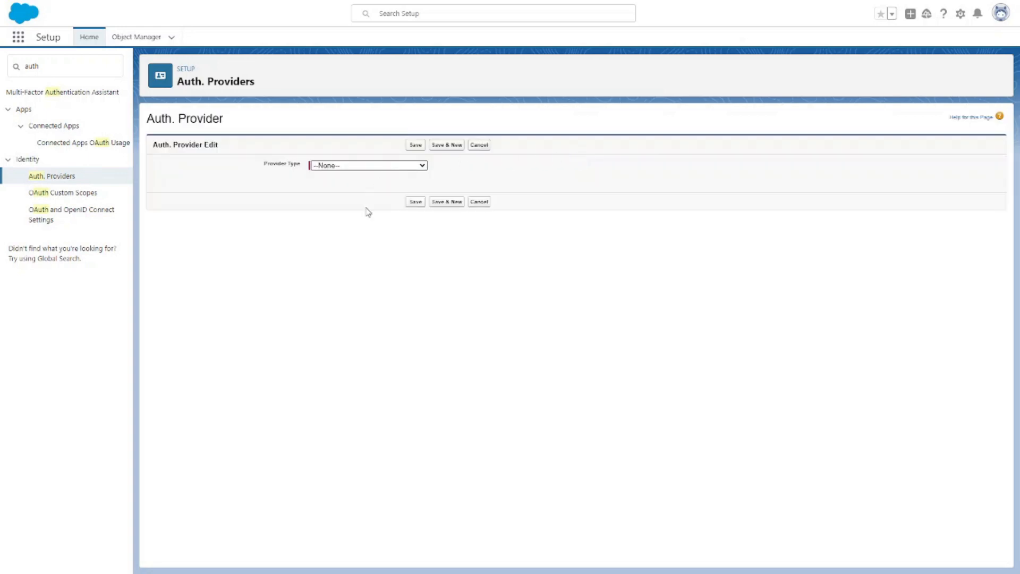
{"action": "left_click", "coordinate": [370, 262]}
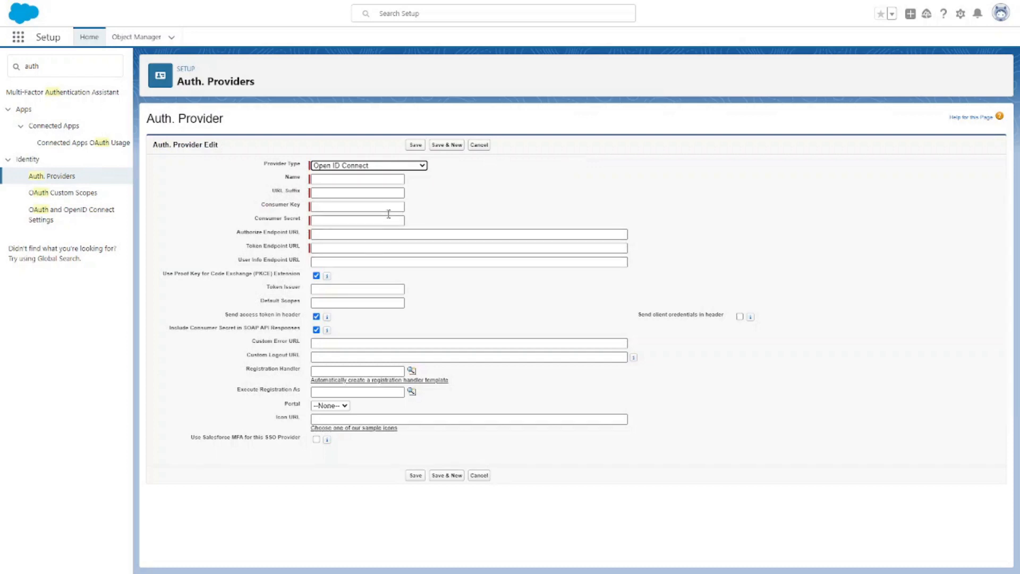
- Name the new authentication provider External Auth and accept External_Auth as its URL suffix
{"action": "left_click", "coordinate": [383, 178]}
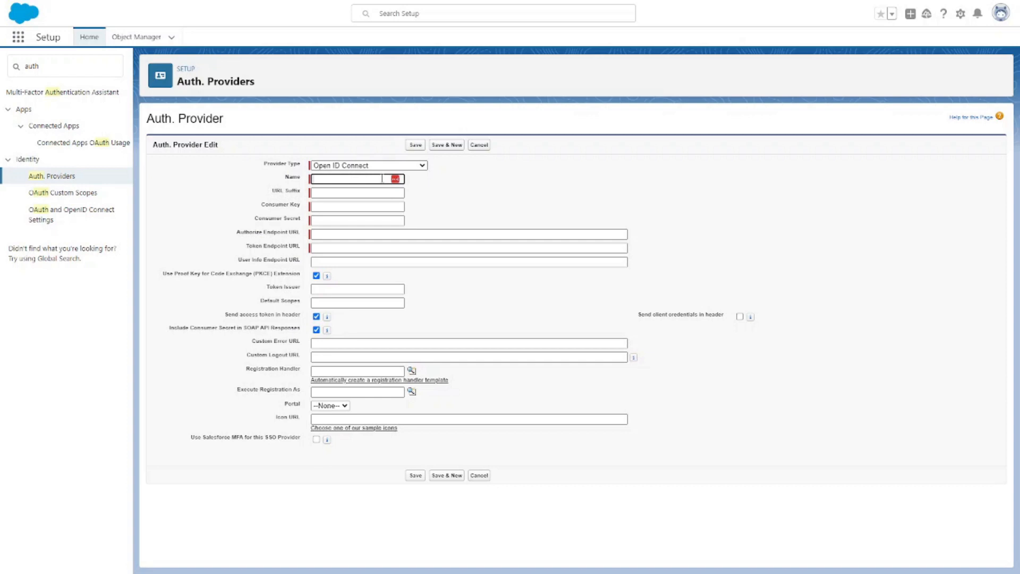
{"action": "type", "text": "External Auth"}
{"action": "key", "text": "Tab"}
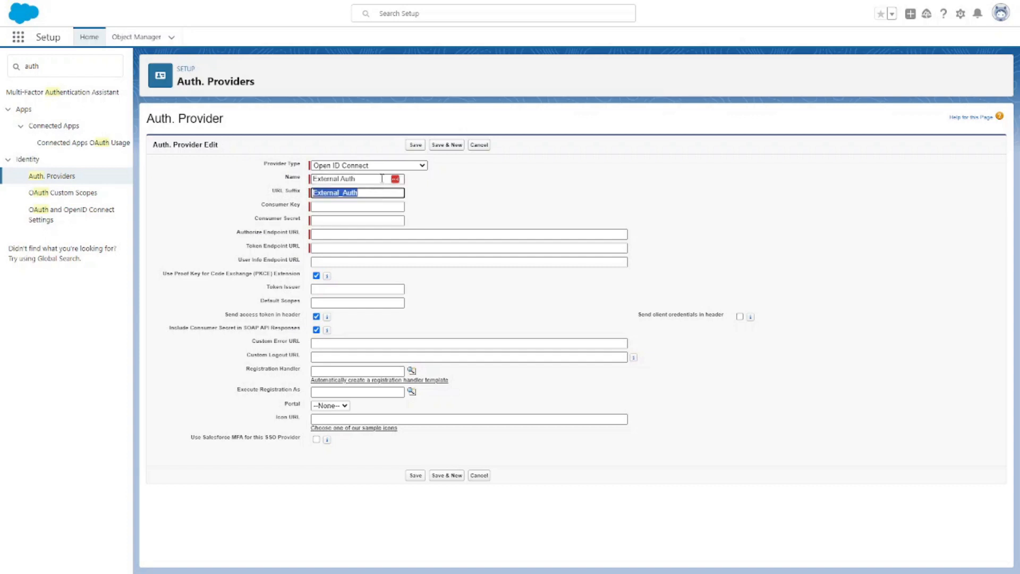
{"action": "key", "text": "Tab"}
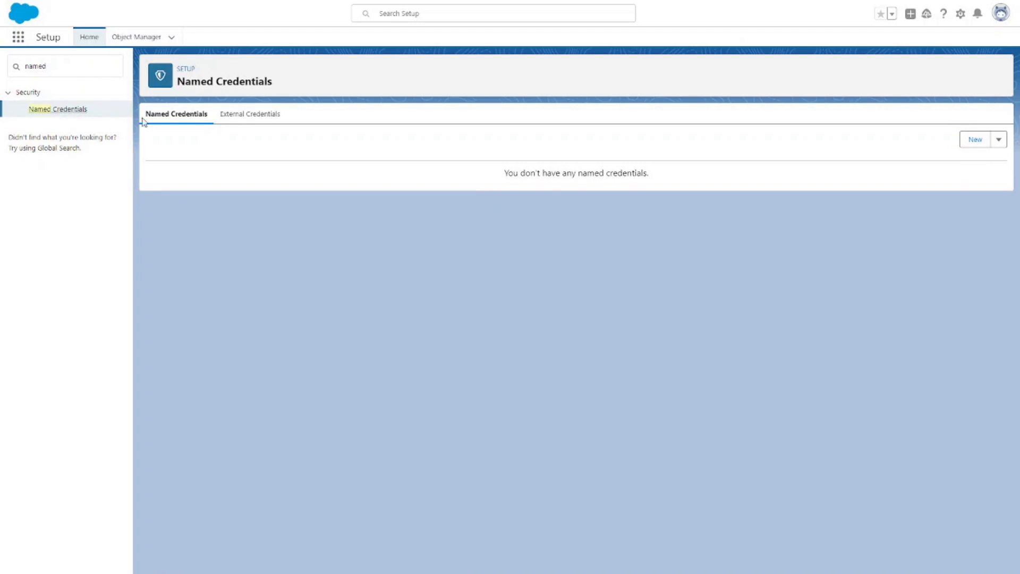
- Start a new external credential with the label External Credential and the name ExternalCredential
{"action": "left_click", "coordinate": [259, 118]}
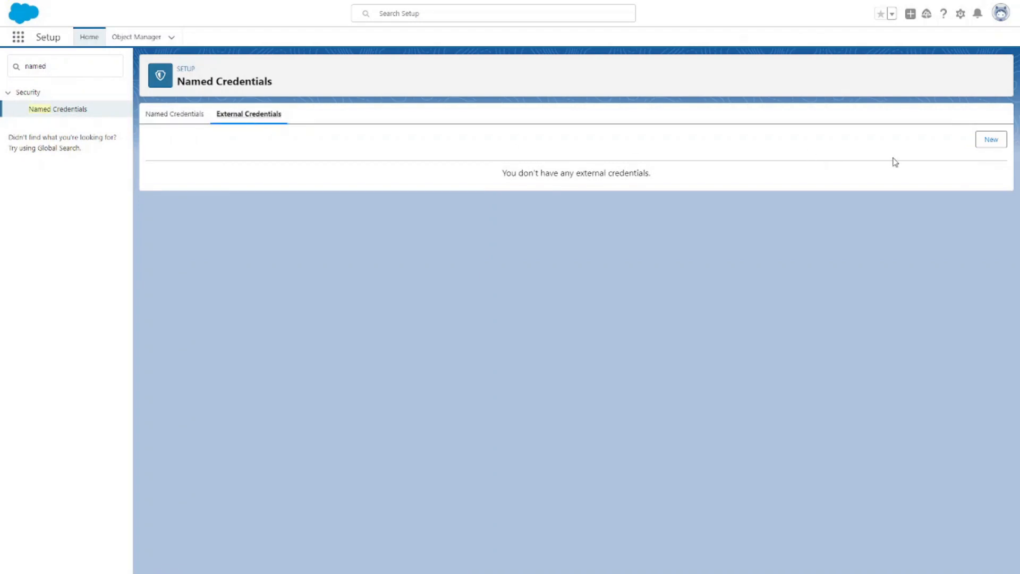
{"action": "left_click", "coordinate": [988, 140]}
{"action": "left_click", "coordinate": [370, 284]}
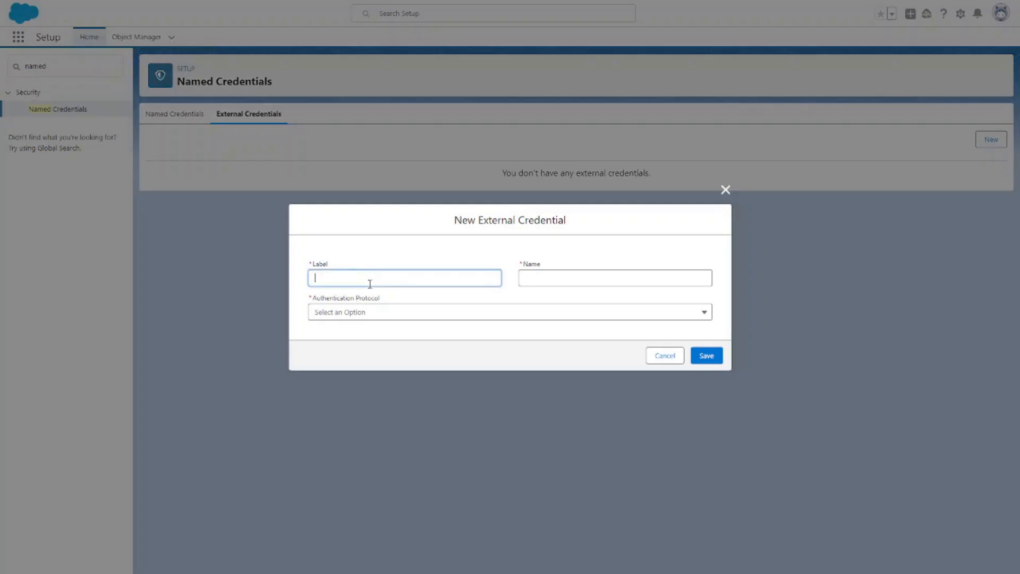
{"action": "type", "text": "External Credential"}
{"action": "key", "text": "Tab"}
{"action": "type", "text": "ExternalCredential"}
{"action": "key", "text": "Tab"}
- Set the credential's authentication protocol to OAuth 2.0 with External Auth as authentication provider, and save it
{"action": "left_click", "coordinate": [369, 313]}
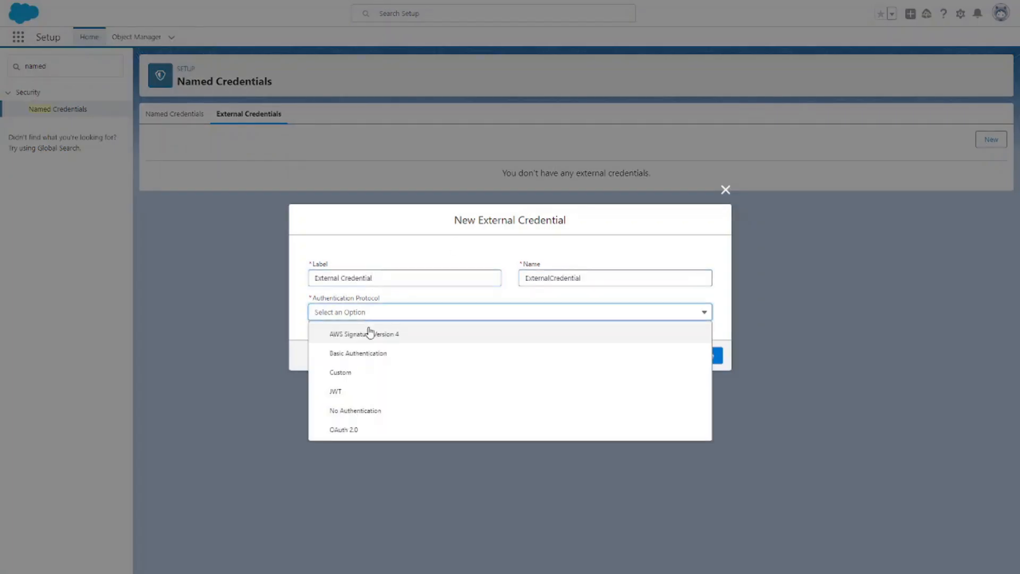
{"action": "left_click", "coordinate": [376, 431]}
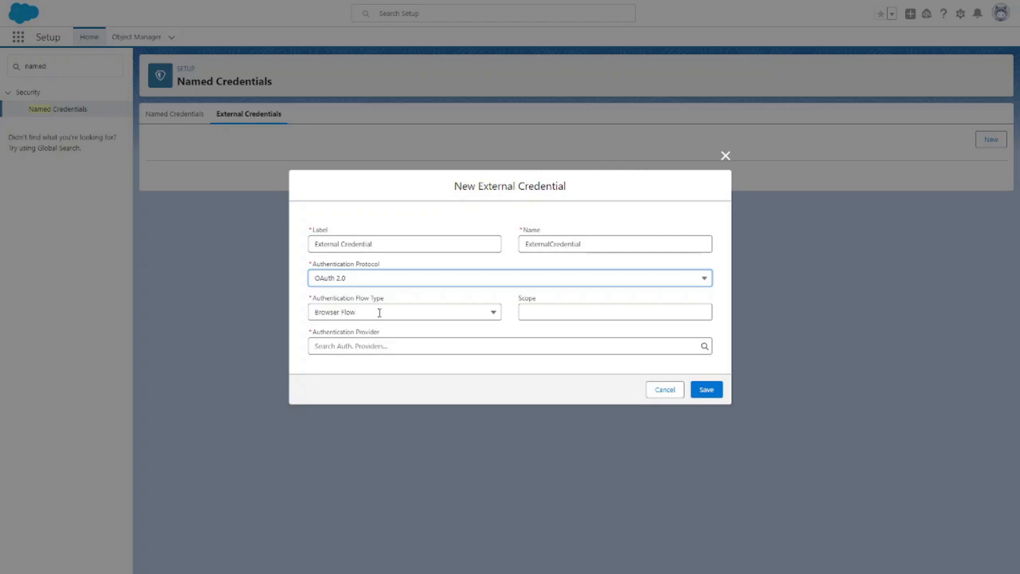
{"action": "left_click", "coordinate": [370, 345]}
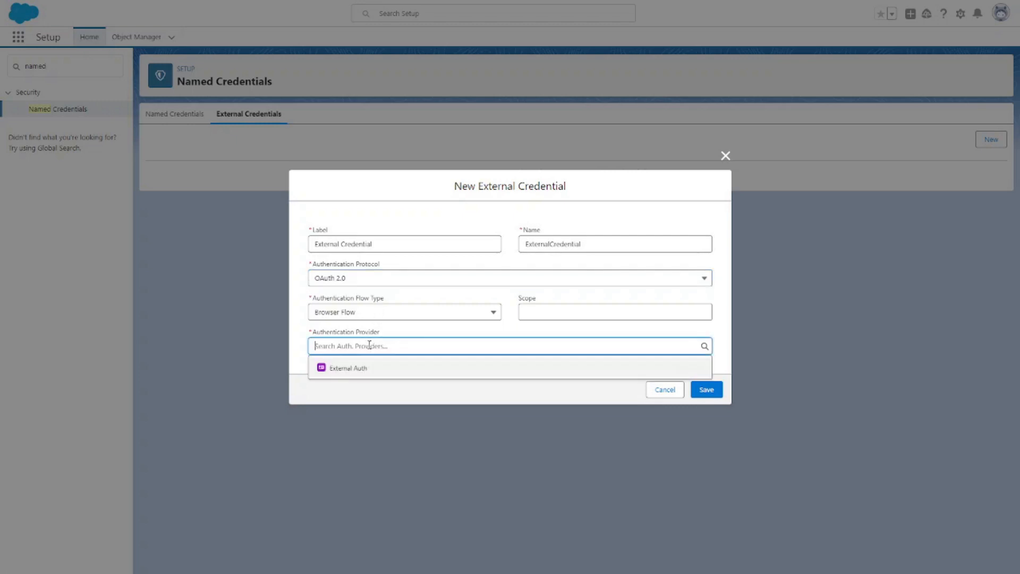
{"action": "left_click", "coordinate": [375, 371]}
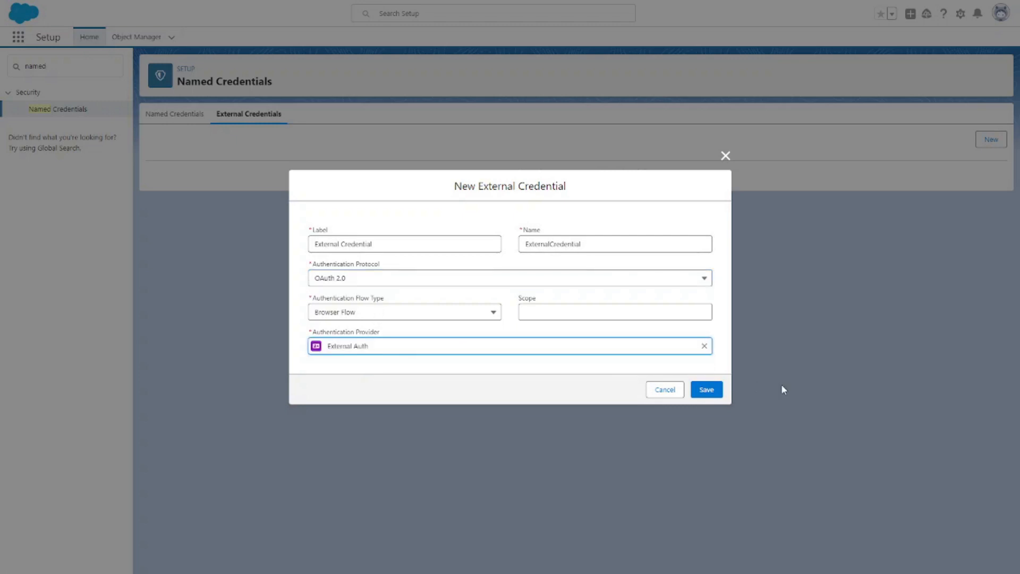
{"action": "left_click", "coordinate": [712, 391]}
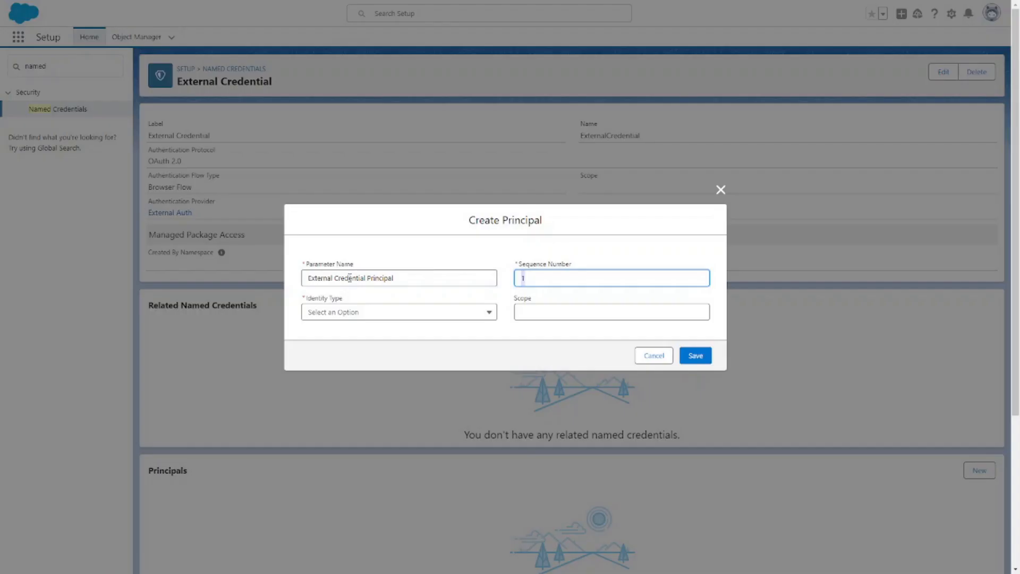
- Create the principal External Credential Principal with sequence number 1 and identity type Per User Principal
{"action": "key", "text": "Tab"}
{"action": "left_click", "coordinate": [362, 312]}
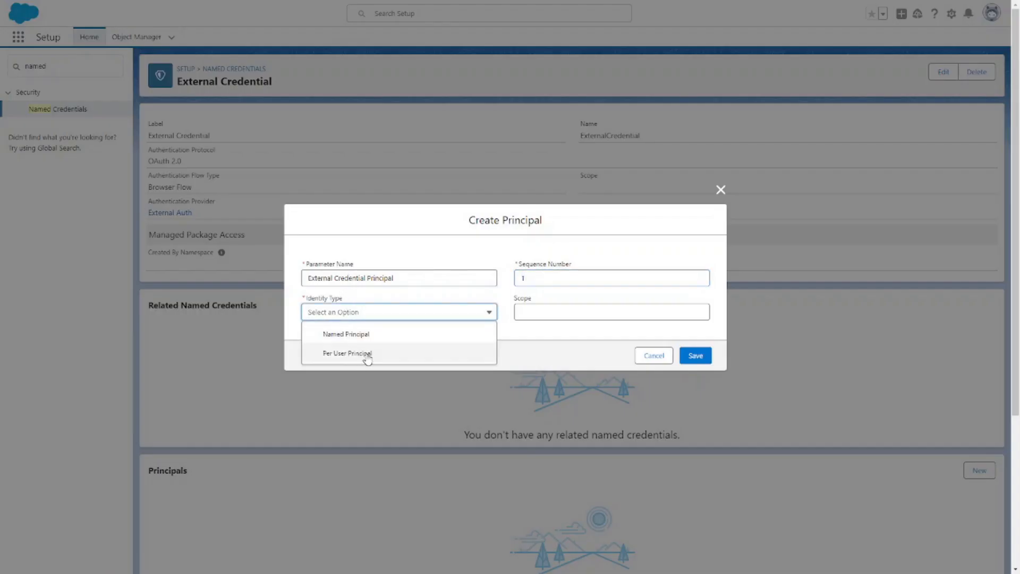
{"action": "left_click", "coordinate": [364, 354]}
{"action": "left_click", "coordinate": [697, 356]}
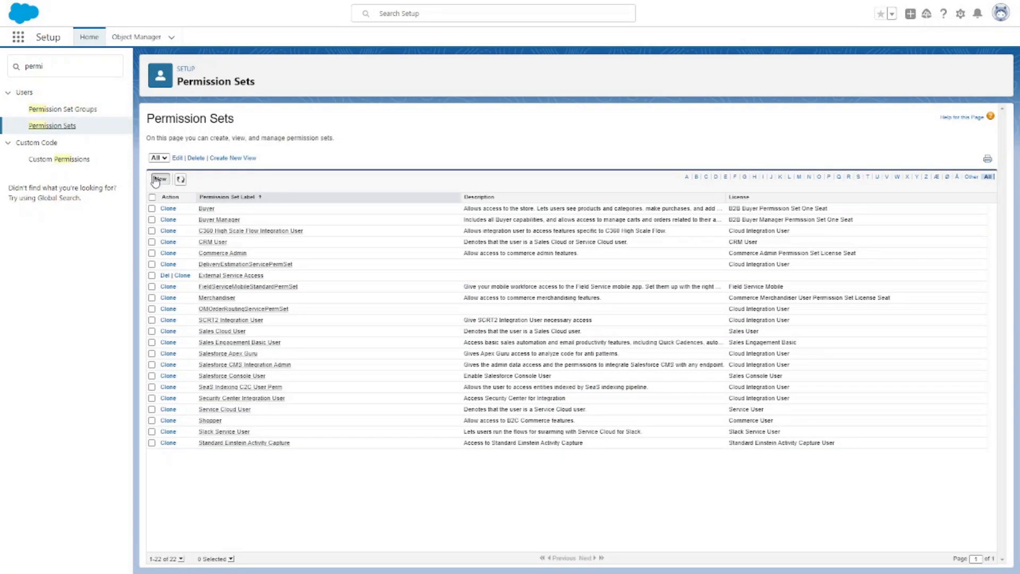
- Create a new permission set labelled Access to Authenticate and save it
{"action": "left_click", "coordinate": [159, 176]}
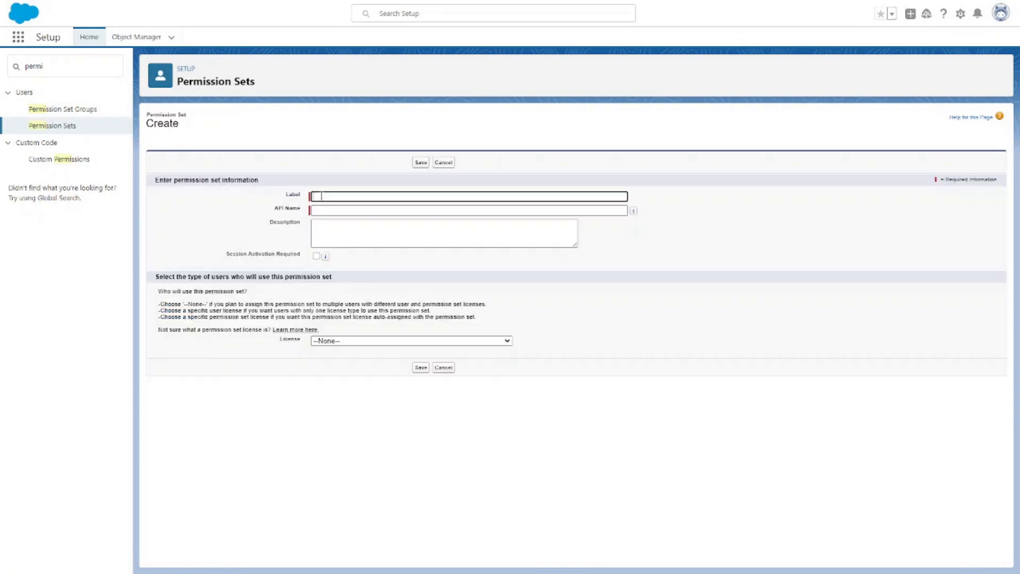
{"action": "type", "text": "Access to Authenticate"}
{"action": "left_click", "coordinate": [421, 162]}
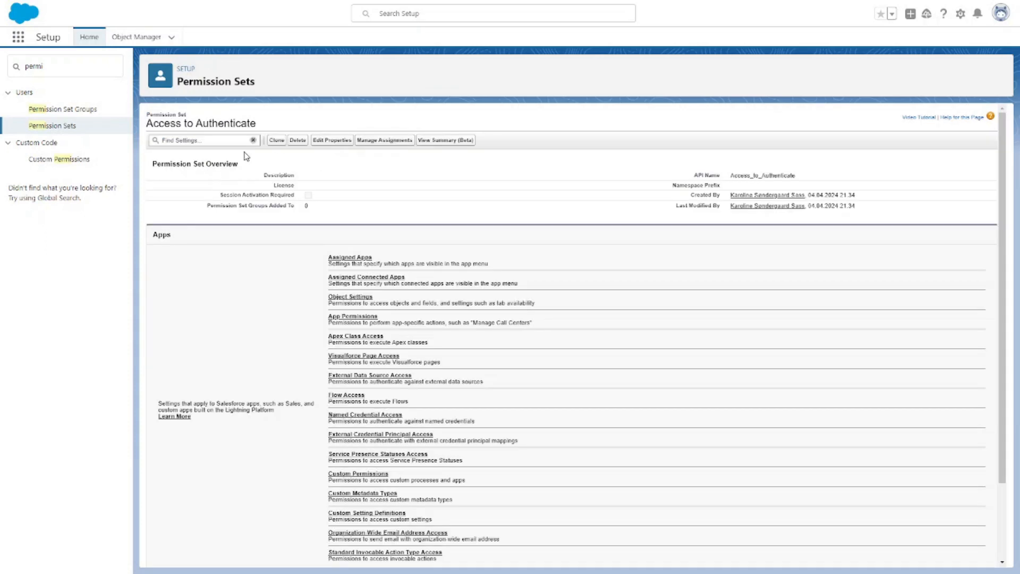
- Enable the ExternalCredential principal under External Credential Principal Access for the Access to Authenticate permission set, and save
{"action": "scroll", "coordinate": [246, 156], "scroll_direction": "down", "scroll_amount": 1}
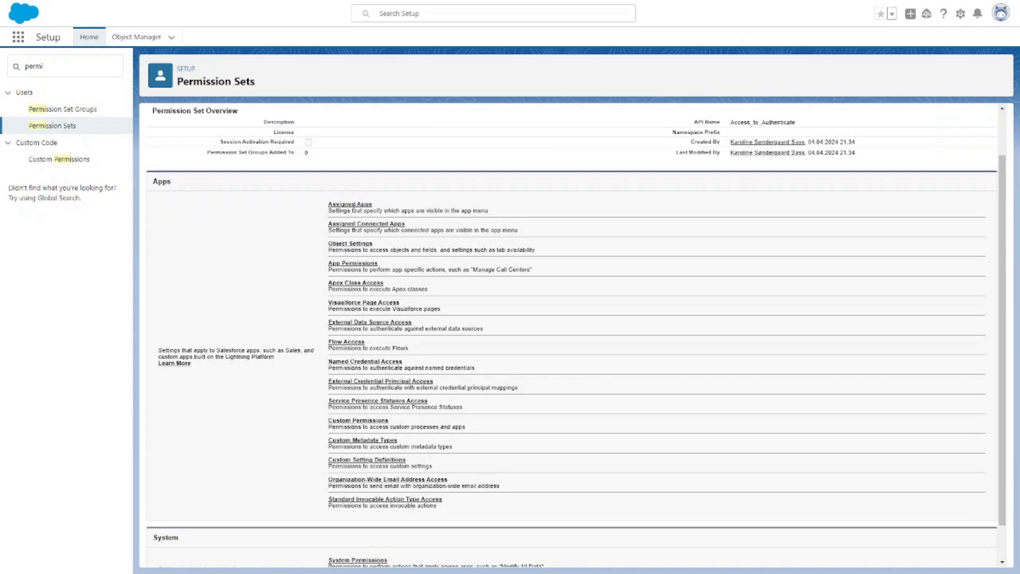
{"action": "left_click", "coordinate": [375, 382]}
{"action": "left_click", "coordinate": [287, 263]}
{"action": "left_click", "coordinate": [336, 314]}
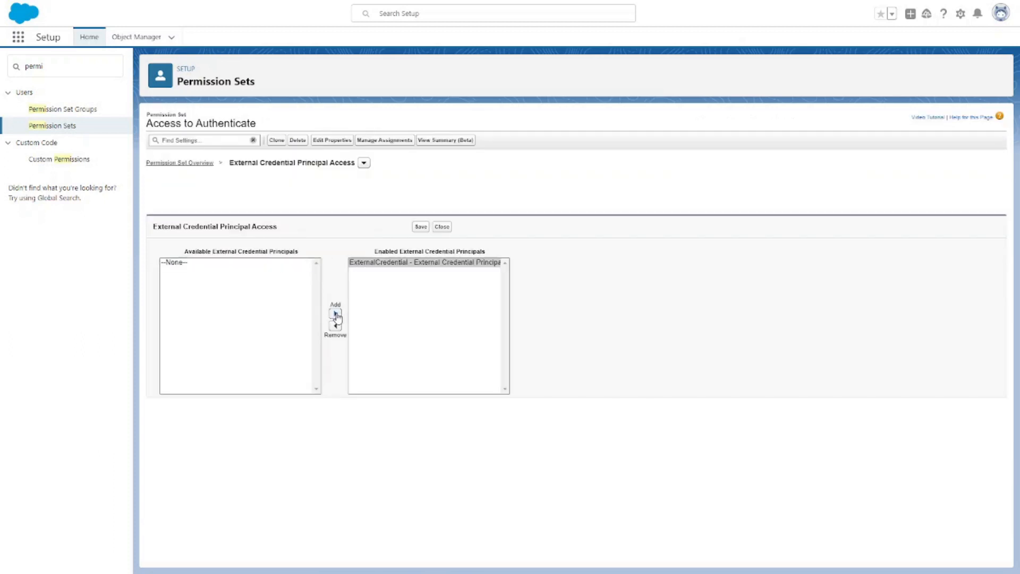
{"action": "left_click", "coordinate": [420, 227]}
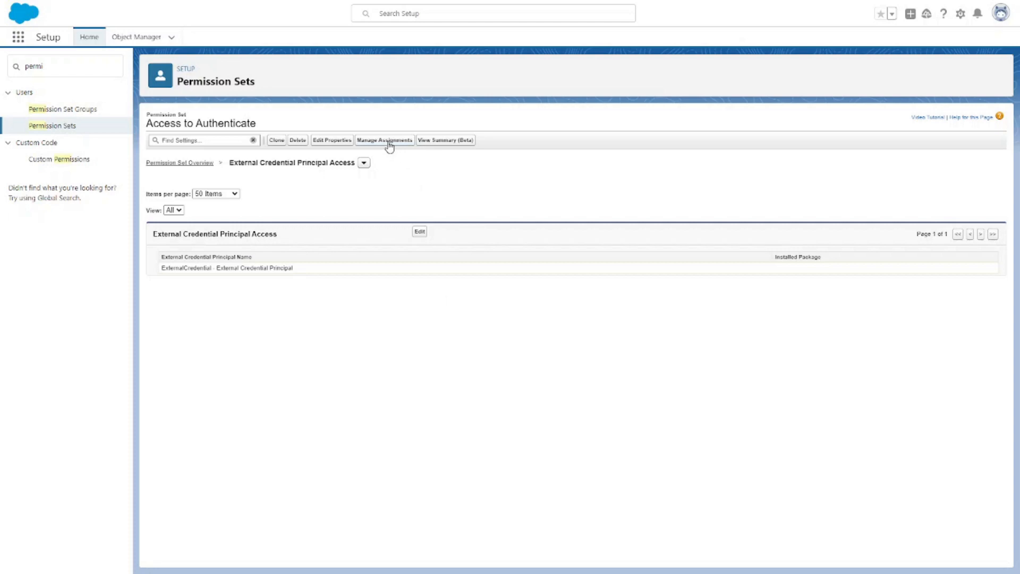
- Add a user assignment to the Access to Authenticate permission set
{"action": "left_click", "coordinate": [387, 143]}
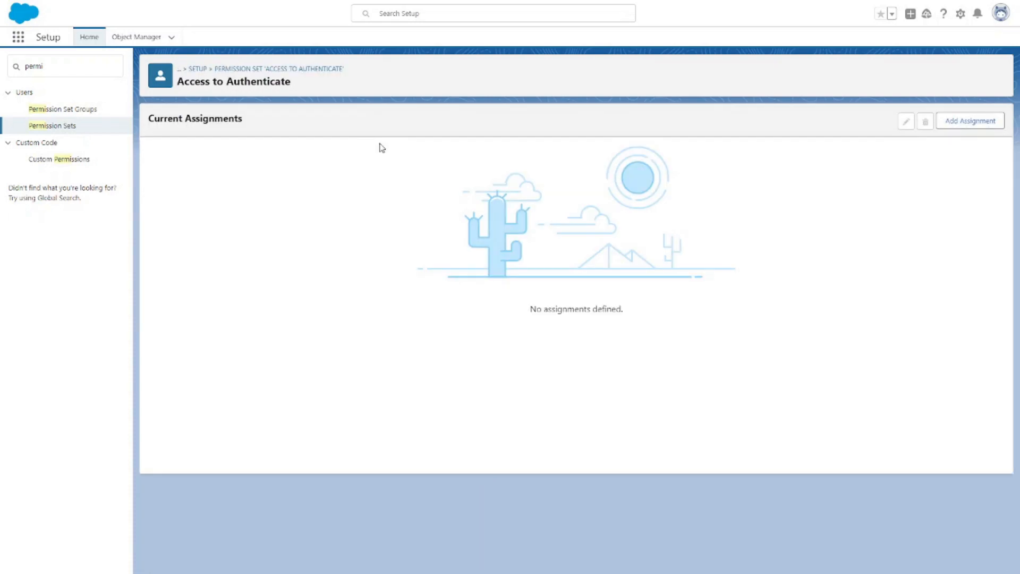
{"action": "left_click", "coordinate": [965, 122]}
{"action": "left_click", "coordinate": [155, 284]}
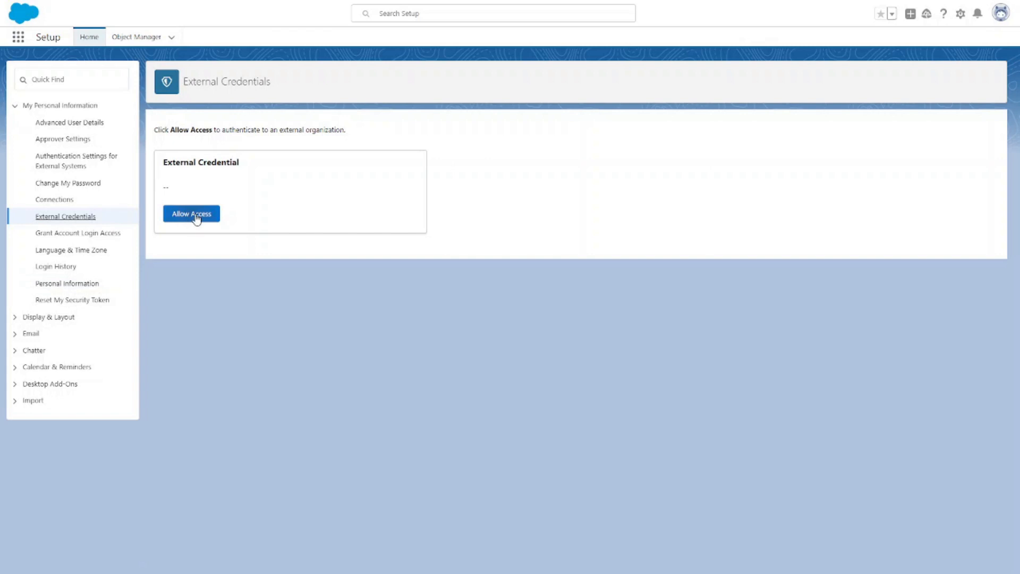
- Allow access for External Credential in the personal External Credentials settings to authenticate to the external organization
{"action": "left_click", "coordinate": [196, 218]}
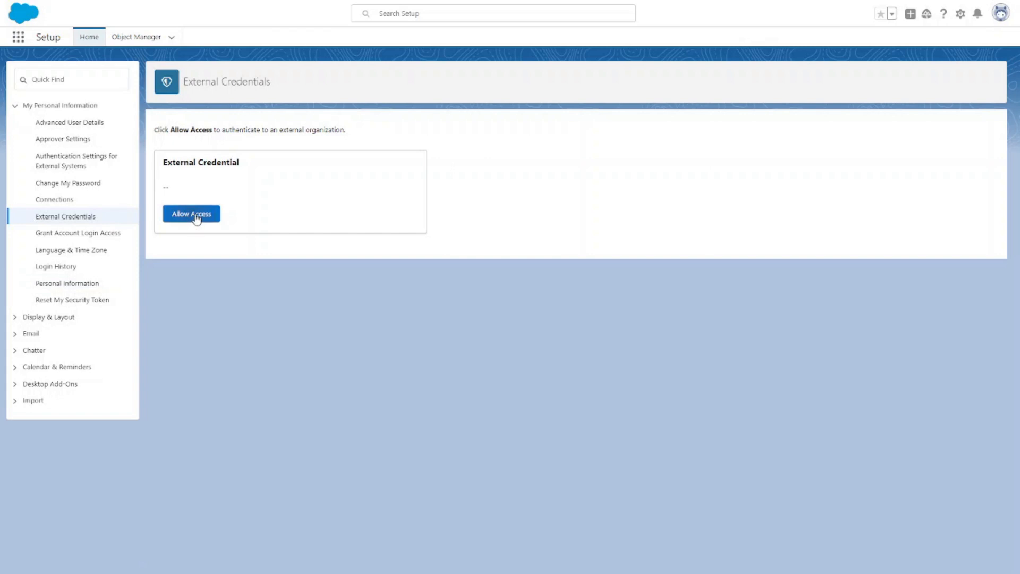